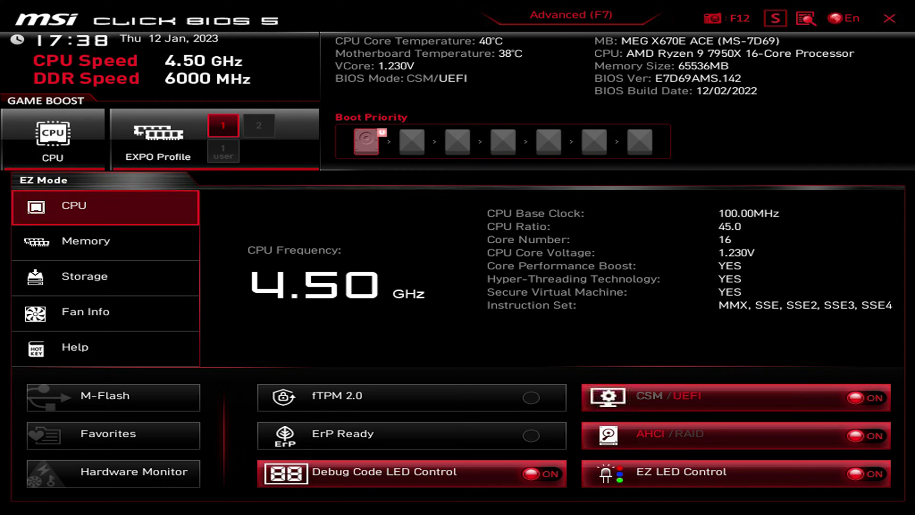
Switch to Advanced mode, open OC > Advanced CPU Configuration and set SVM Mode to Disabled
key("F7")
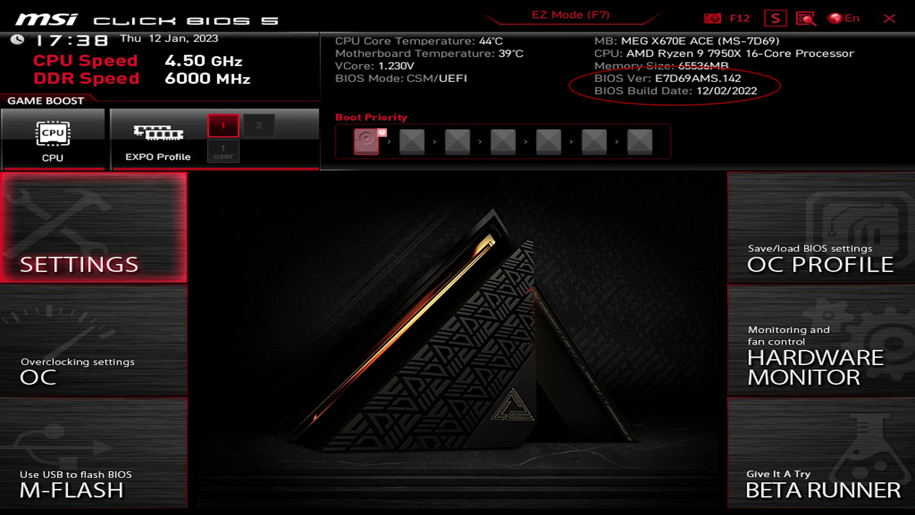
key("Down")
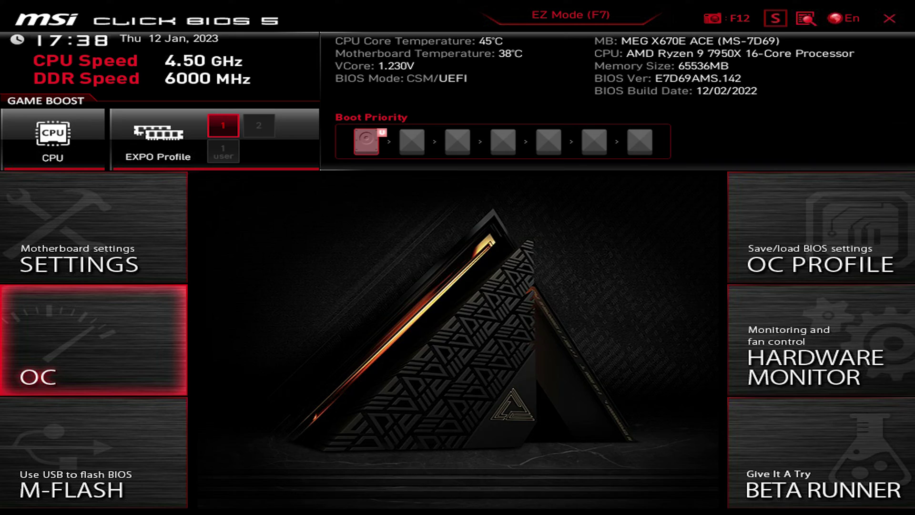
key("Return")
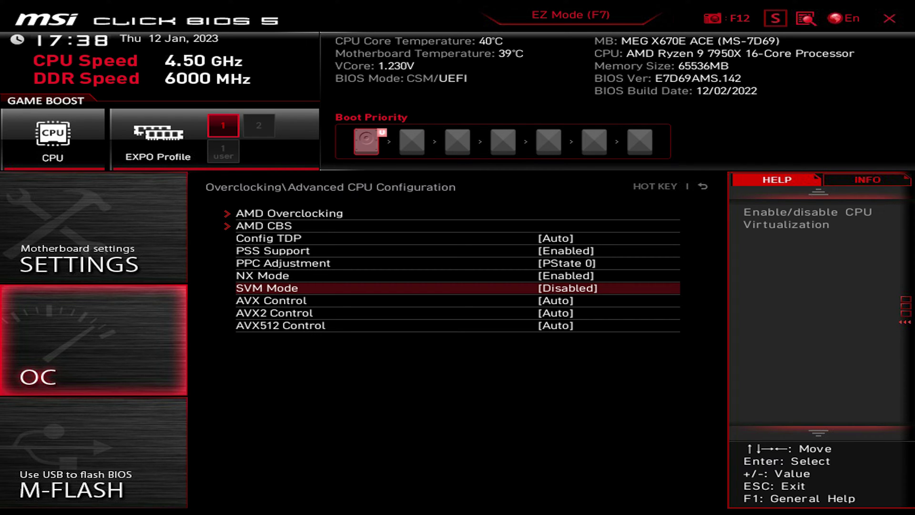
In AMD CBS, set Global C-state Control and IOMMU to Disabled
left_click(264, 226)
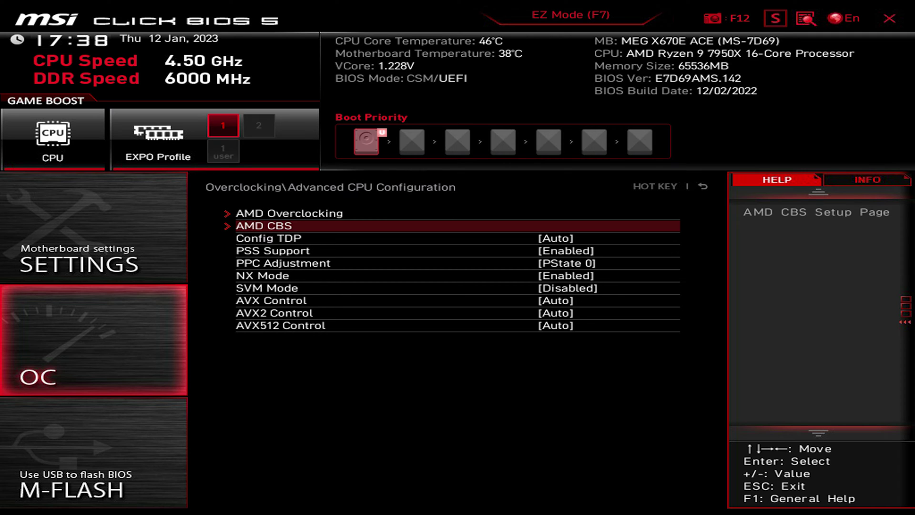
key("Return")
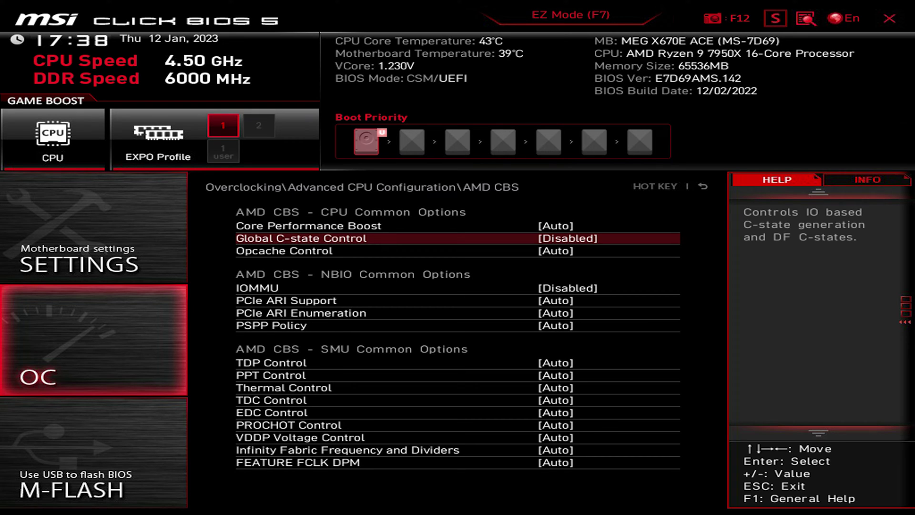
left_click(258, 288)
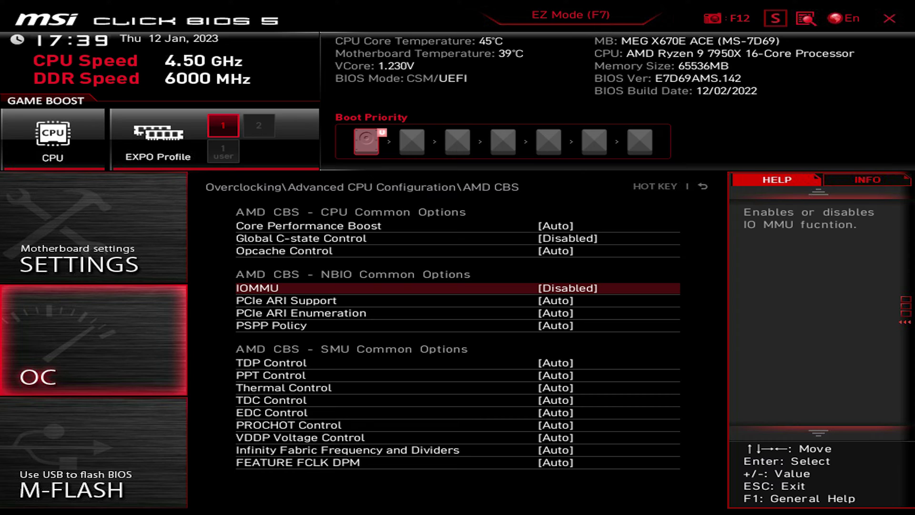
key("Escape")
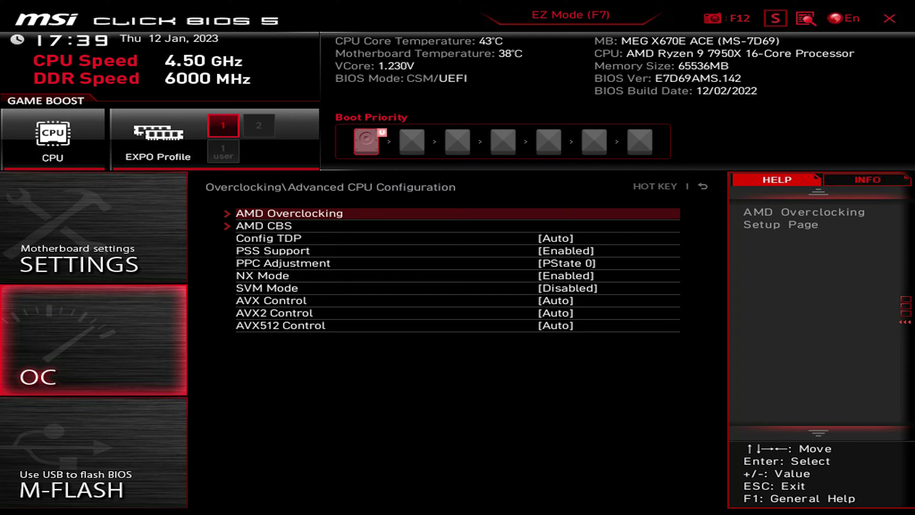
In AMD Overclocking, set Precision Boost Overdrive to Advanced with PBO Limits on Motherboard
key("Return")
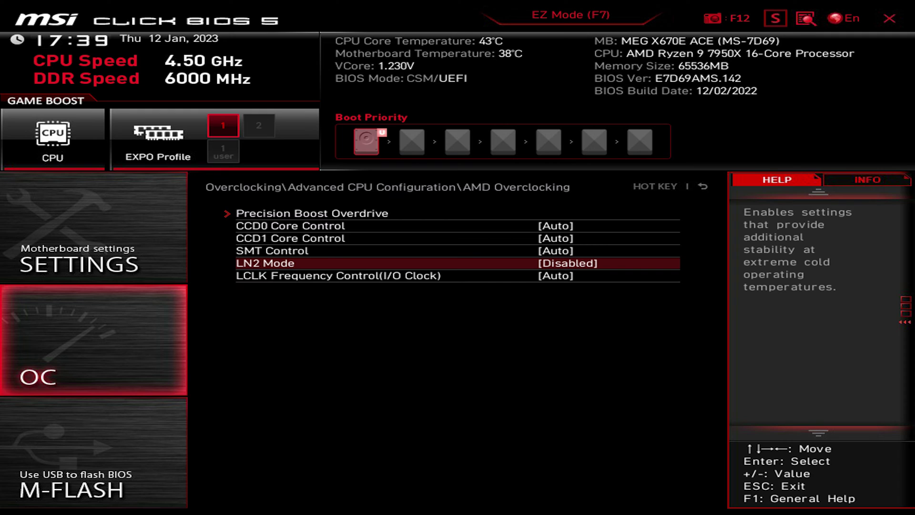
key("Up")
key("Up")
key("Up")
key("Up")
key("Return")
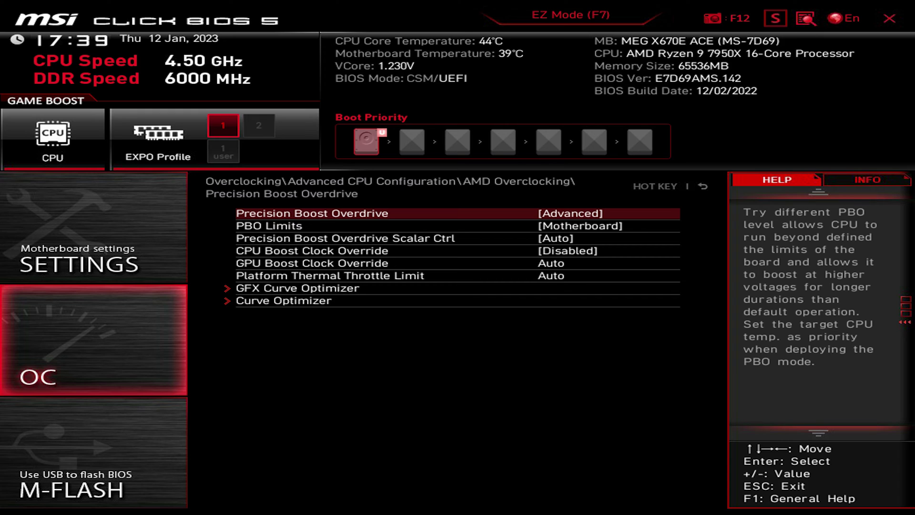
key("Down")
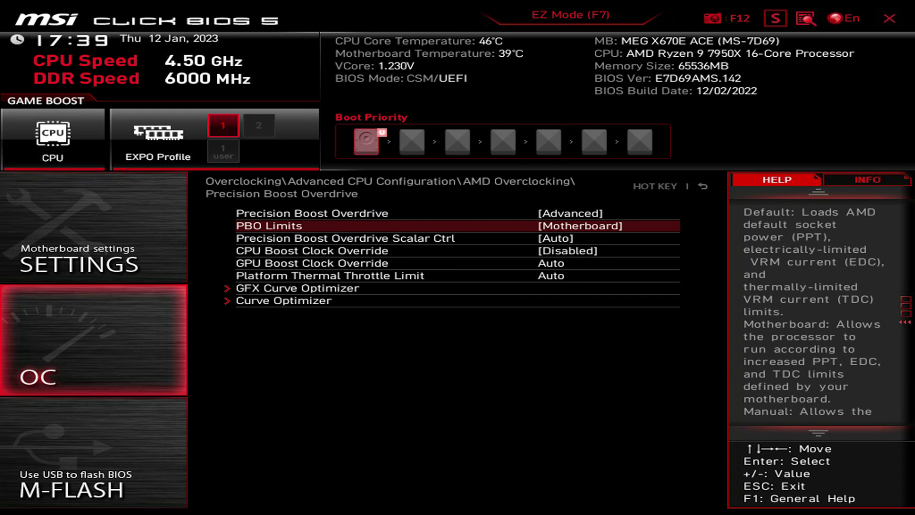
Set Curve Optimizer to Per Core, sign Negative, magnitude 30 on every core
left_click(283, 300)
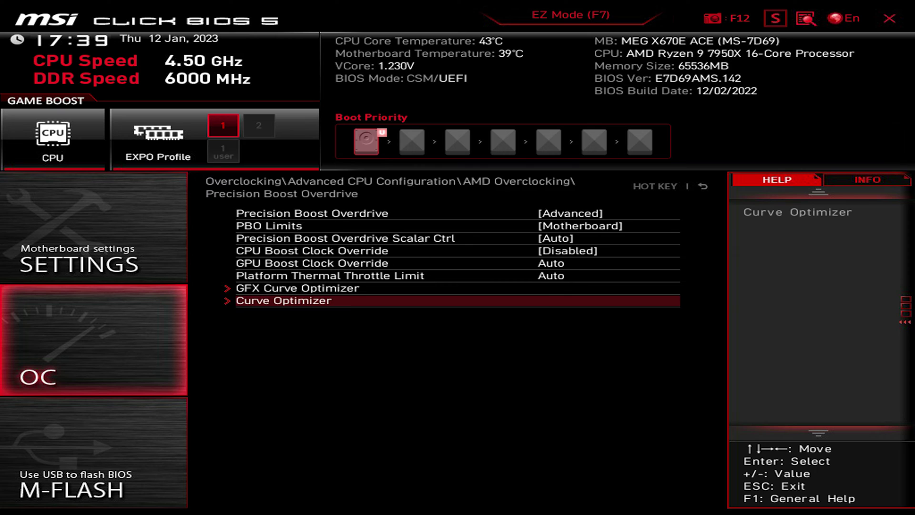
key("Return")
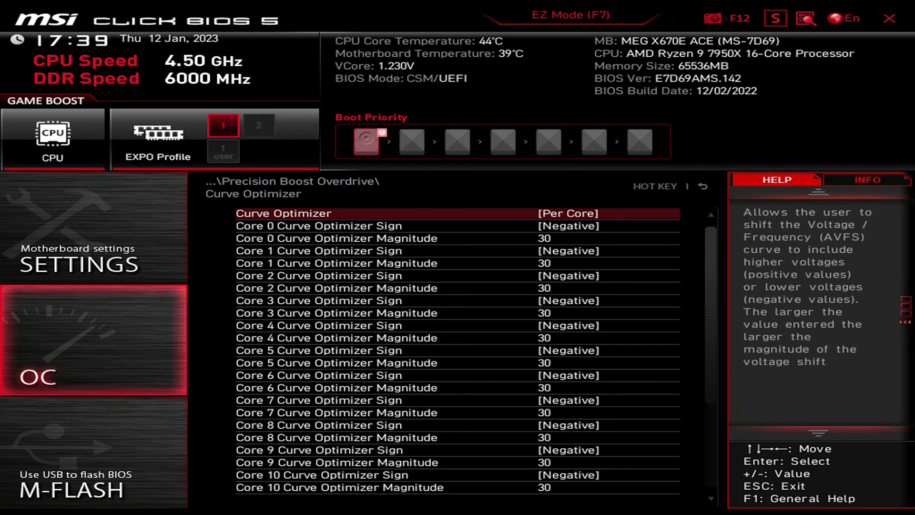
left_click(340, 488)
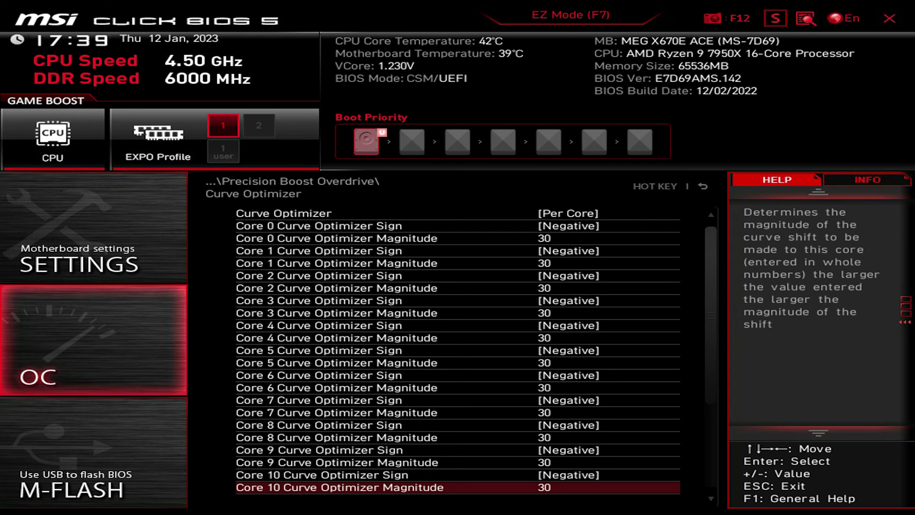
key("Down")
key("Down")
key("Down")
key("Down")
key("Down")
key("Down")
key("Down")
key("Down")
key("Down")
key("Down")
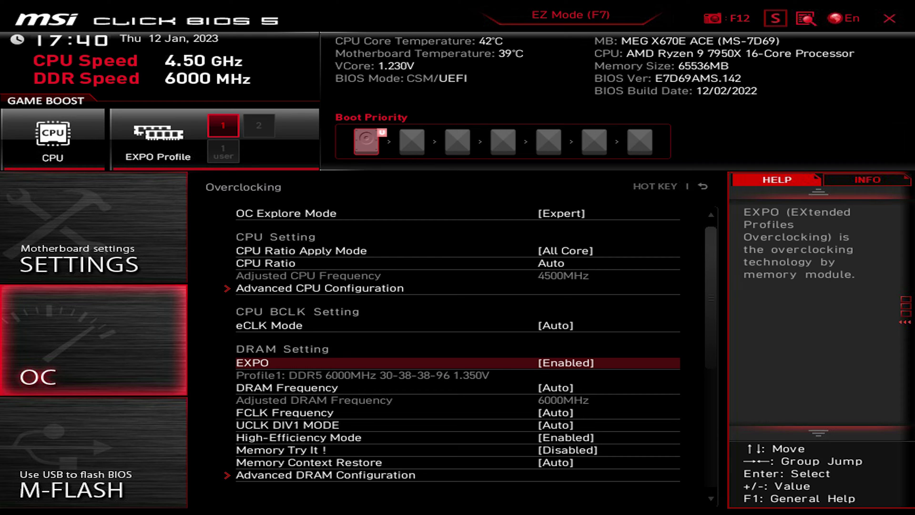
Enable EXPO with the DDR5 6000MHz 30-38-38-96 profile and bring up Save Changes and Reboot
key("Down")
key("Down")
key("Down")
key("Down")
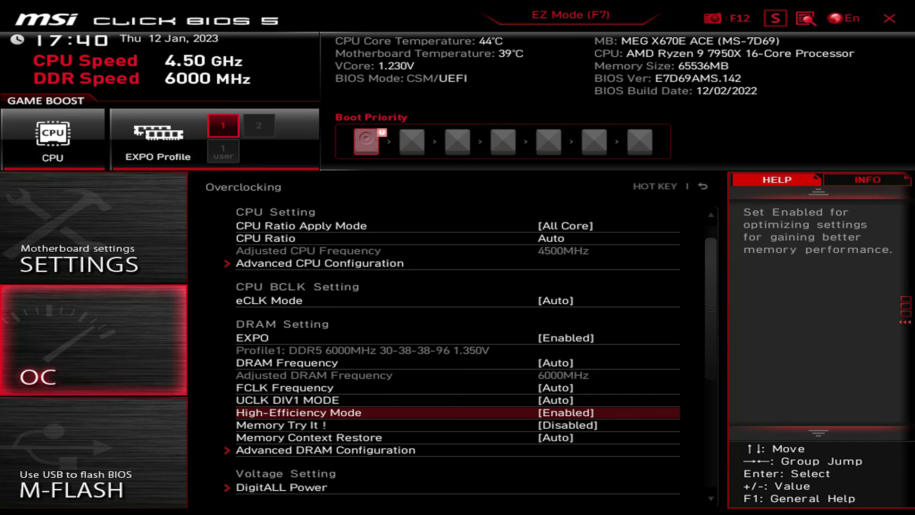
key("Down")
key("Down")
key("Down")
key("Down")
key("Return")
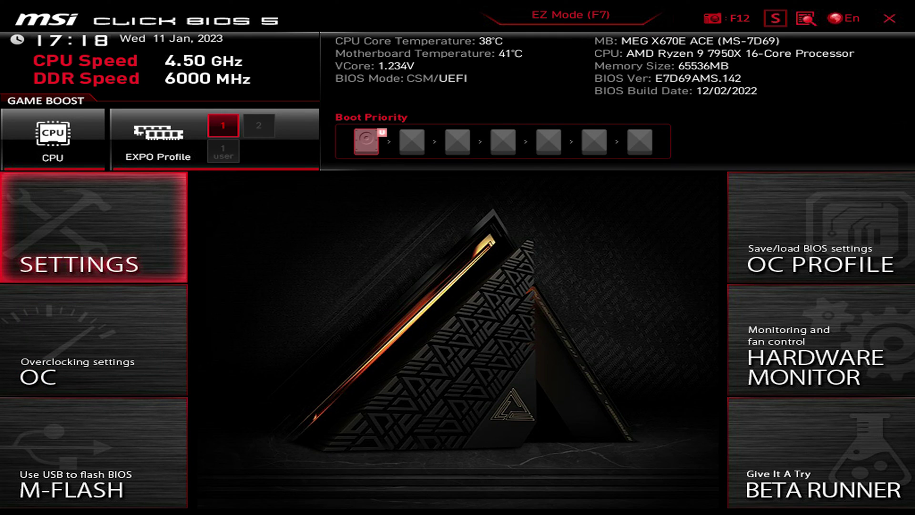
key("Return")
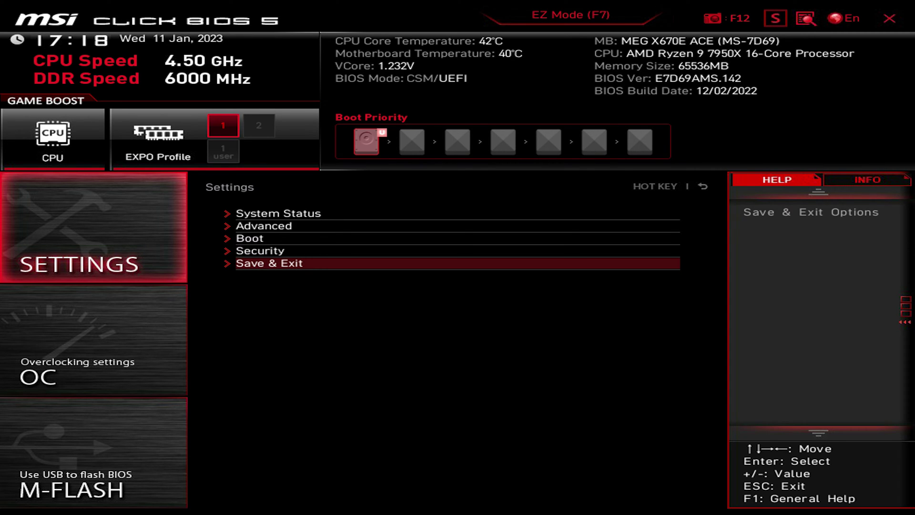
key("Return")
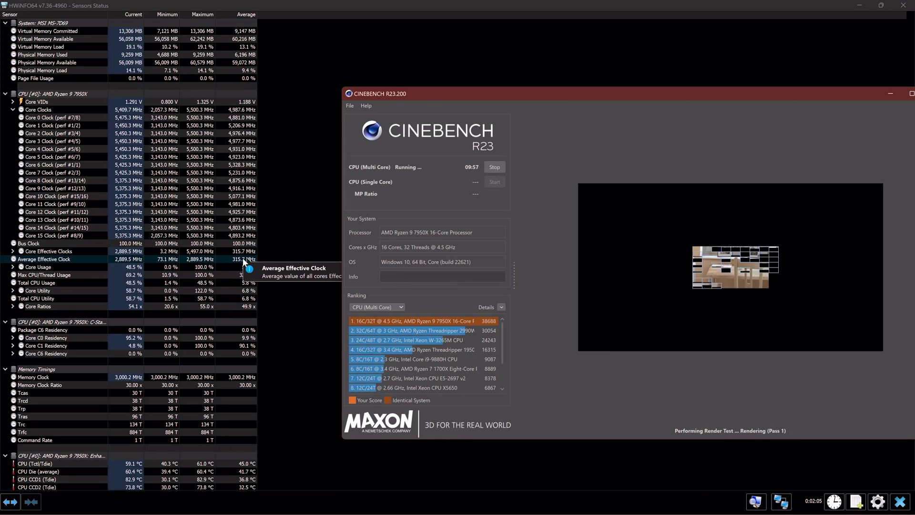
scroll(185, 230, "down", 10)
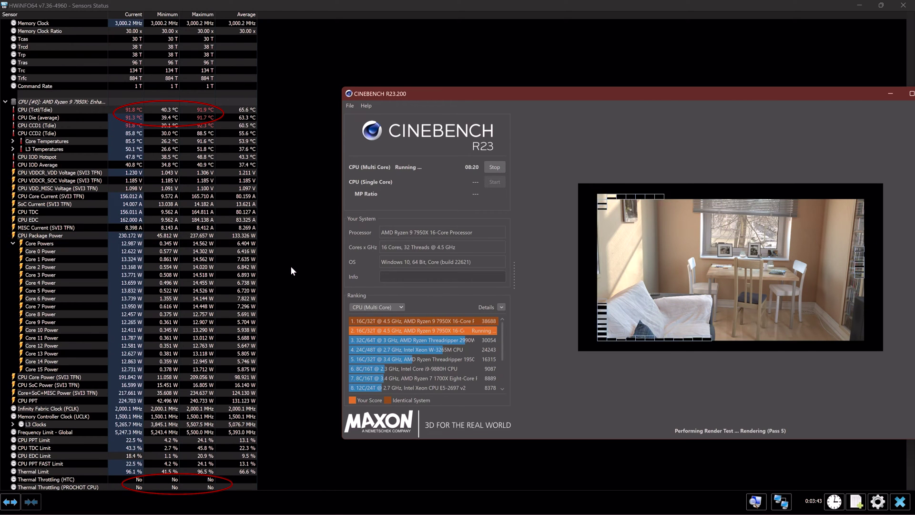
Scroll up to review the Cinebench R23 scores: 38688 multi-core, 1978 single-core
scroll(191, 310, "up", 12)
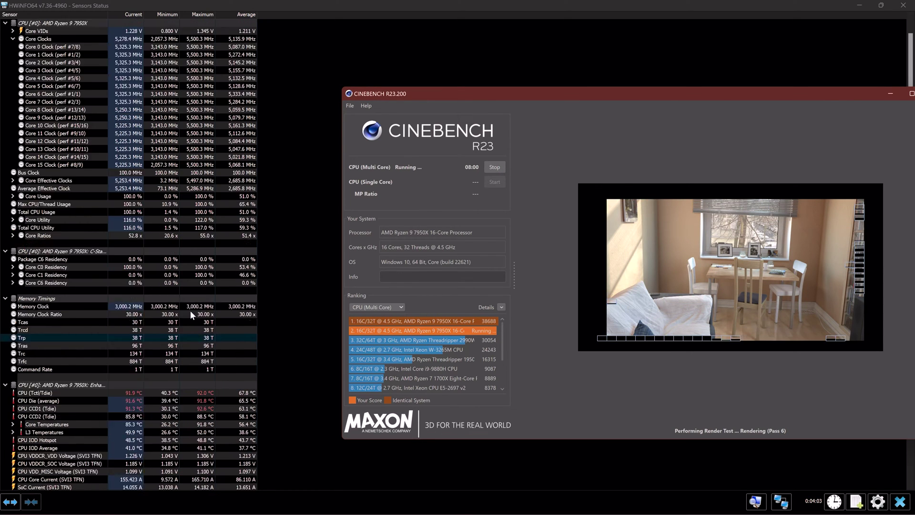
scroll(190, 311, "up", 3)
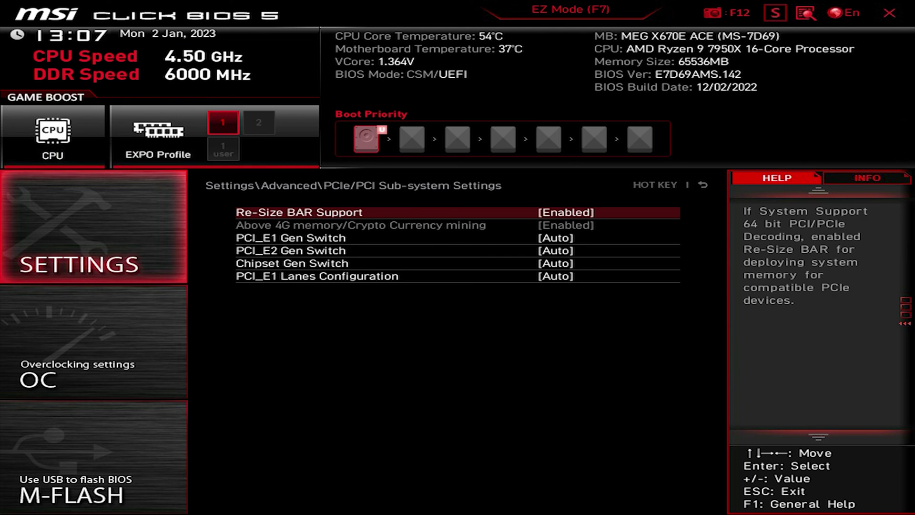
Confirm Integrated Graphics is Disabled, then open Power Management Setup showing ErP Ready Disabled
key("Escape")
key("Down")
key("Down")
key("Down")
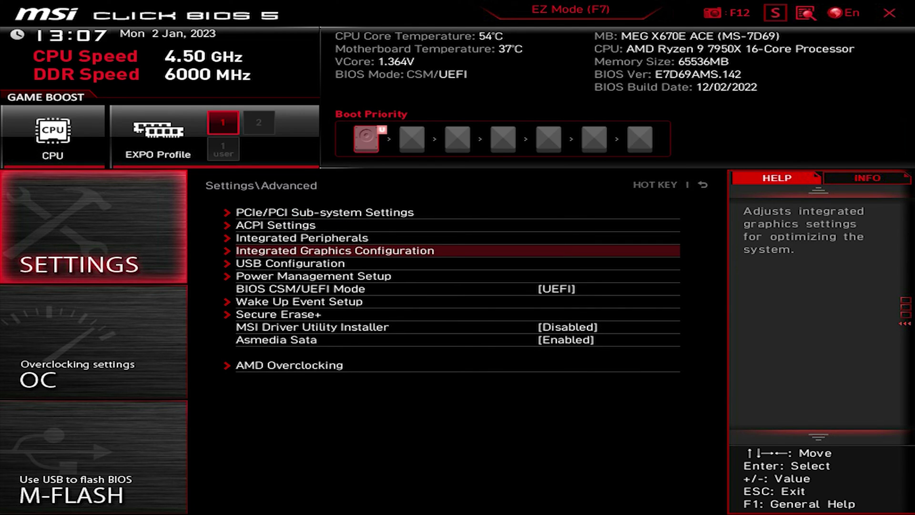
key("Return")
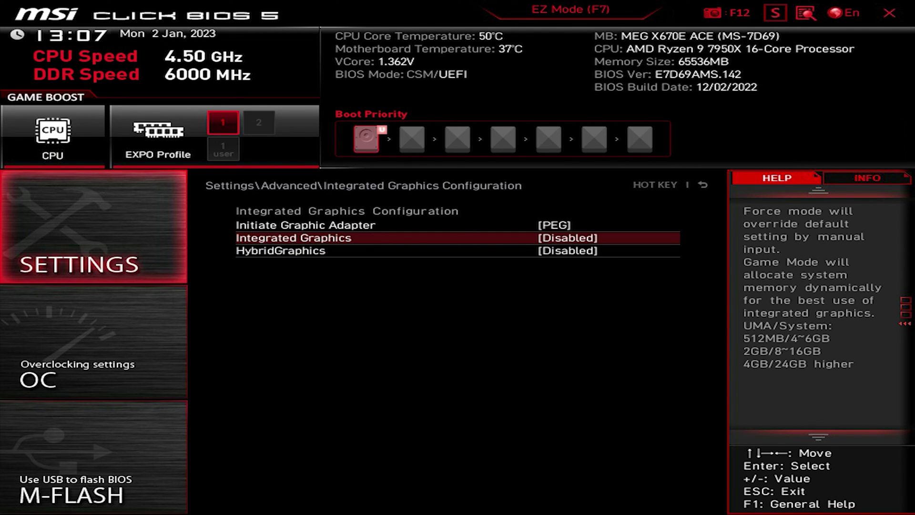
key("Escape")
key("Down")
key("Down")
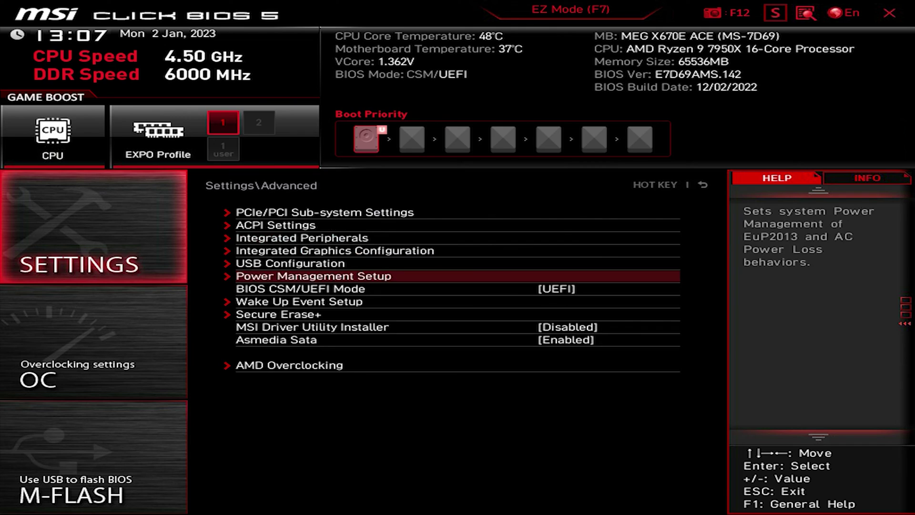
key("Return")
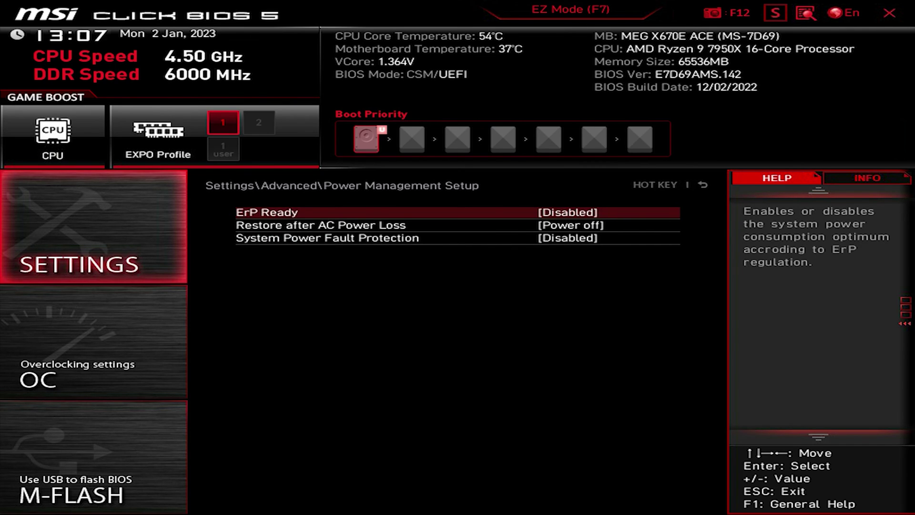